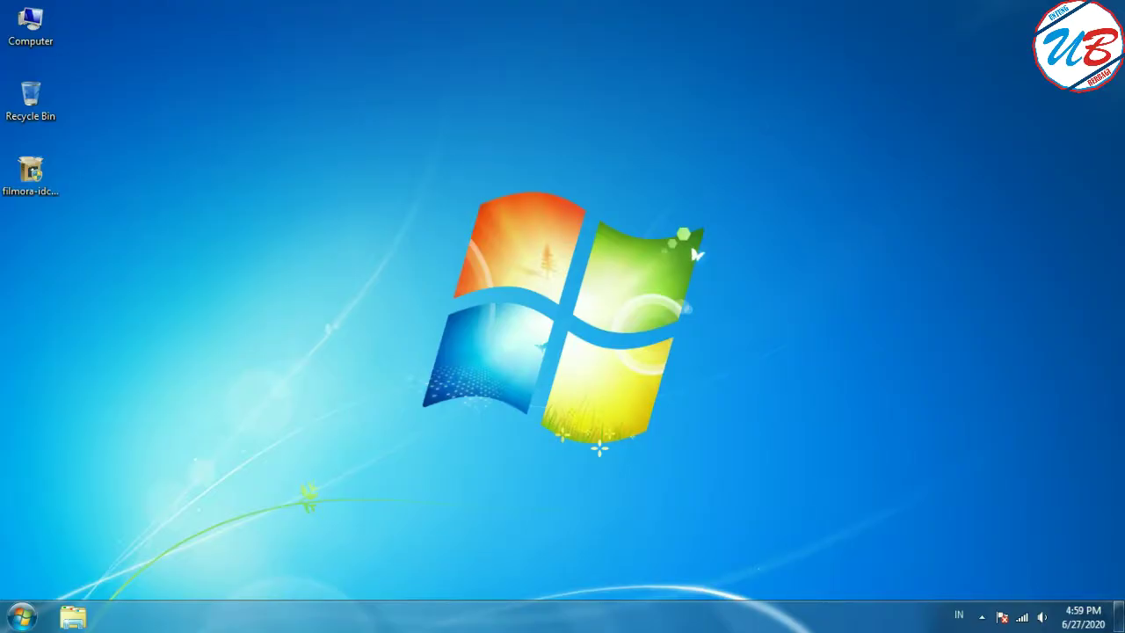
- Open Google Chrome and search Google for "filmora"
double_click(24, 183)
click(21, 615)
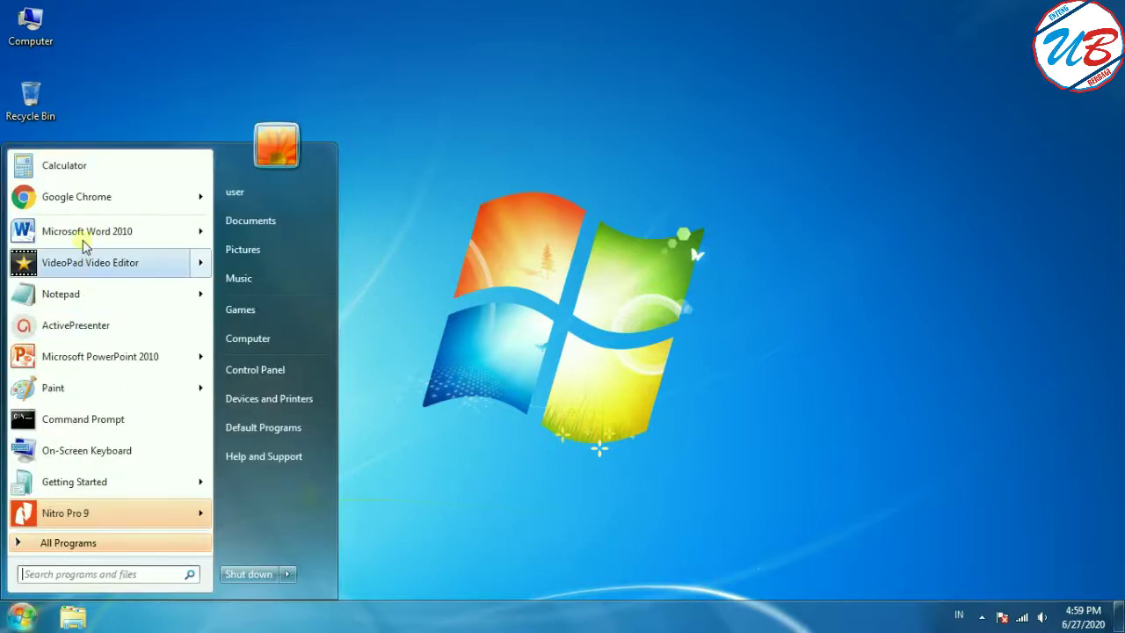
click(77, 198)
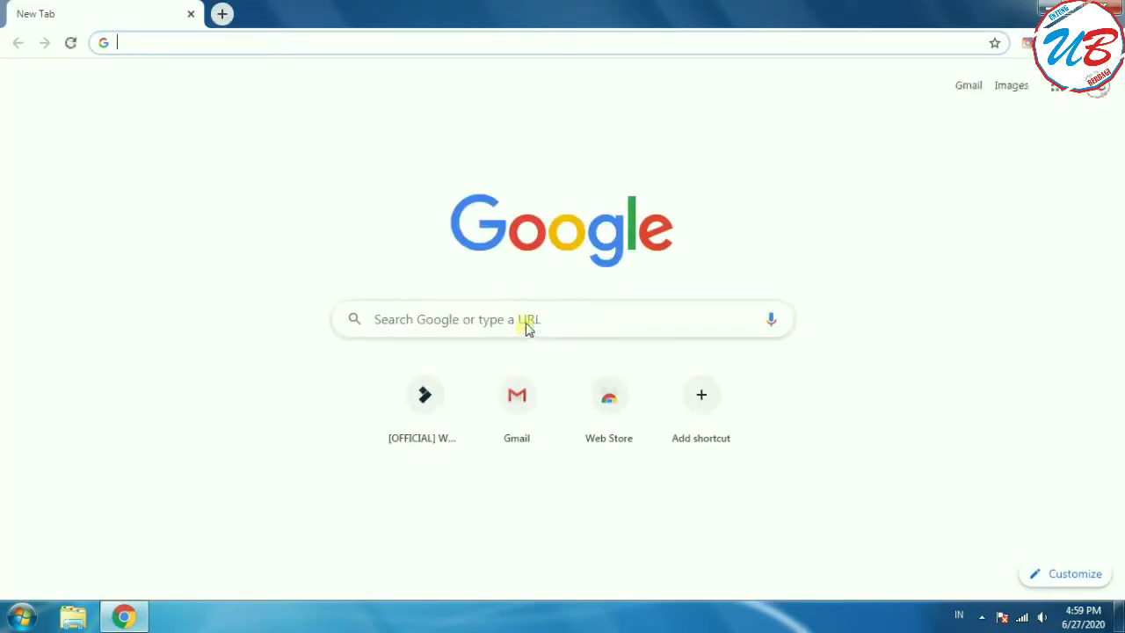
click(526, 319)
text(filmora)
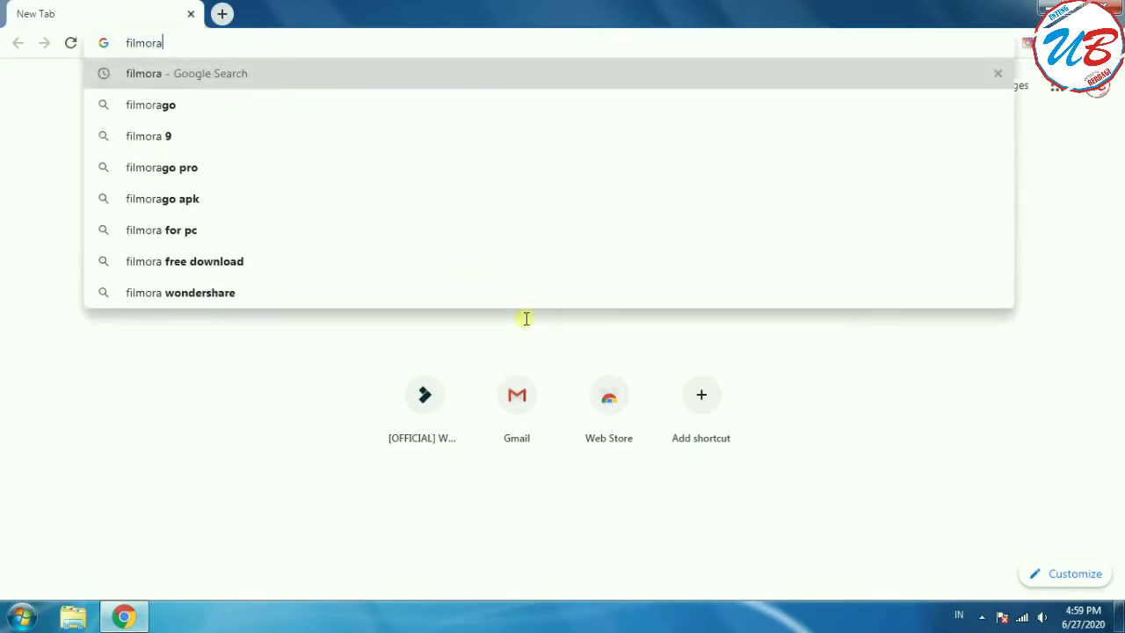
key(Return)
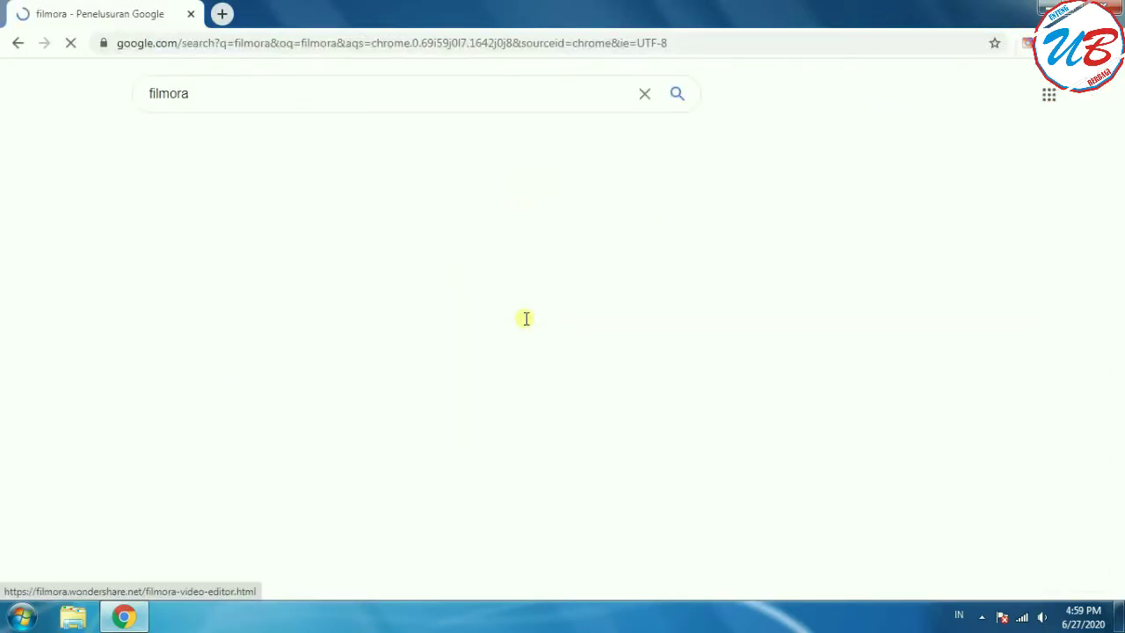
click(988, 75)
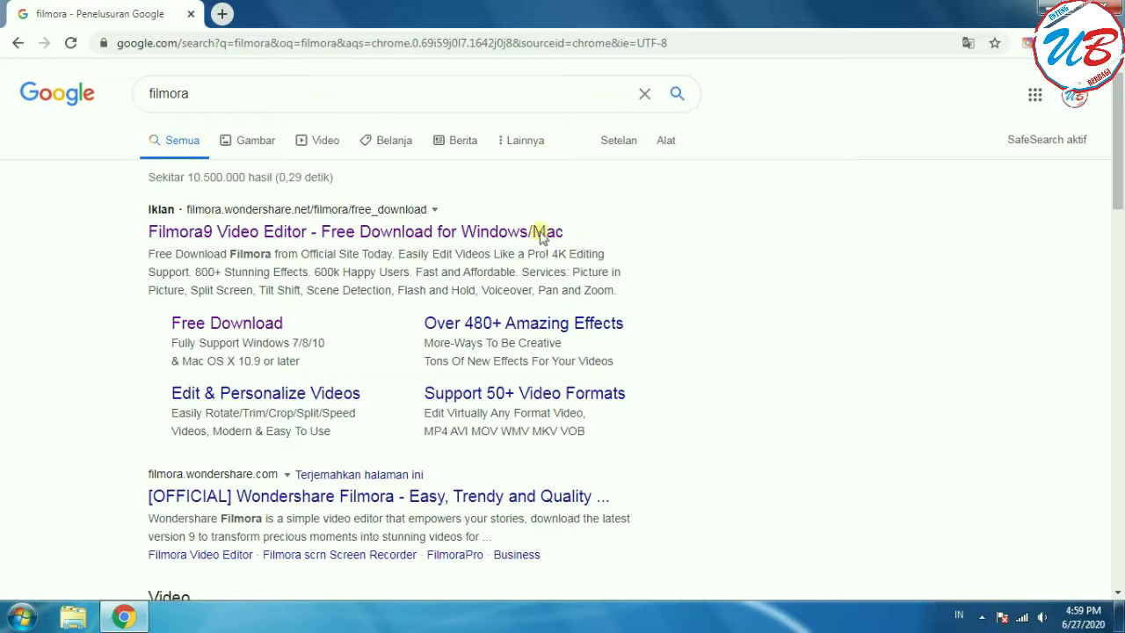
- Open the official Filmora website at filmora.wondershare.net in a new browser tab
click(225, 14)
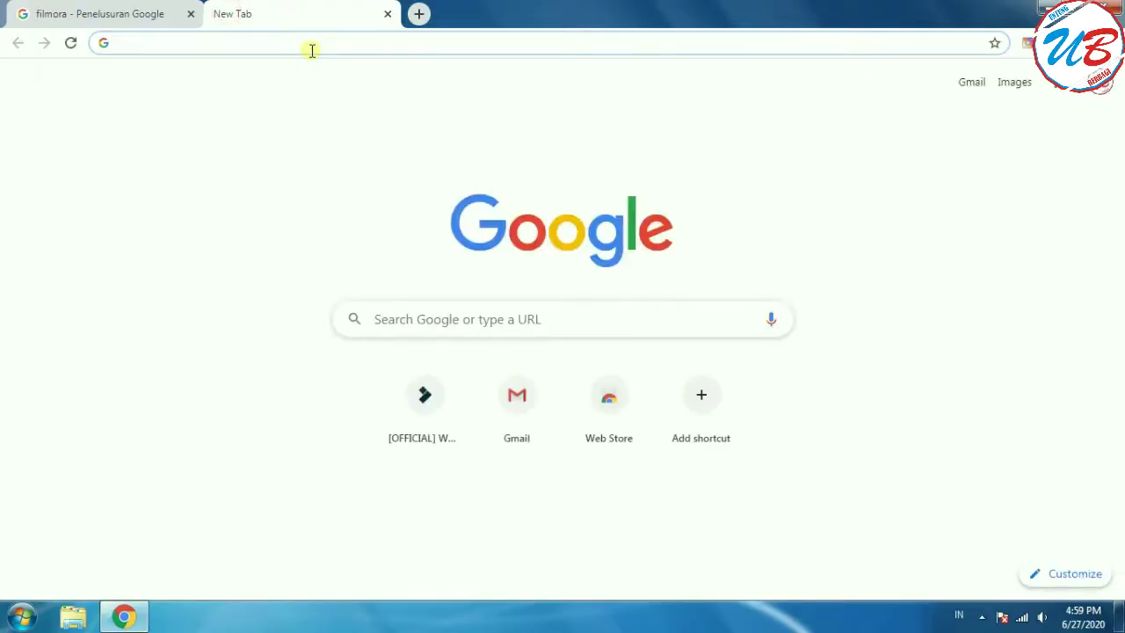
text(file)
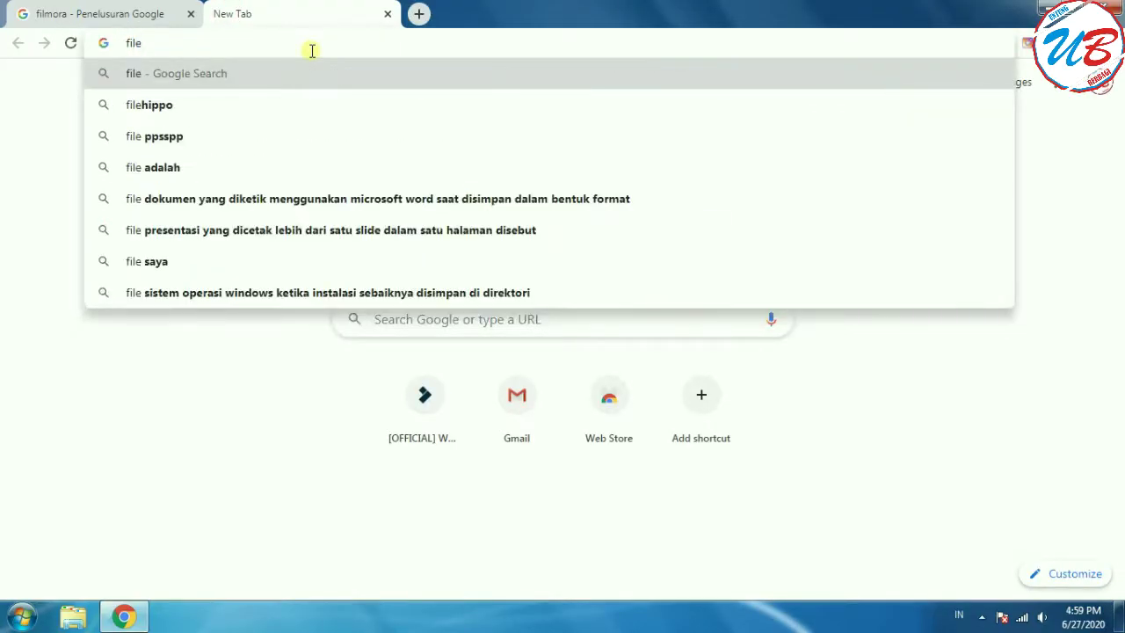
key(BackSpace)
key(BackSpace)
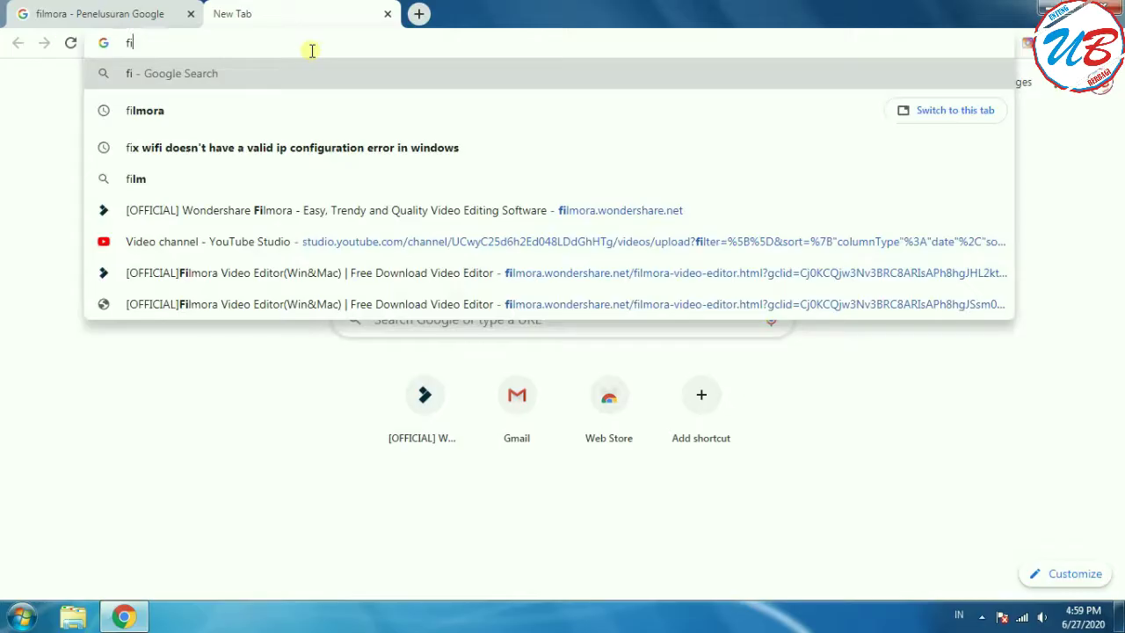
text(lmora.)
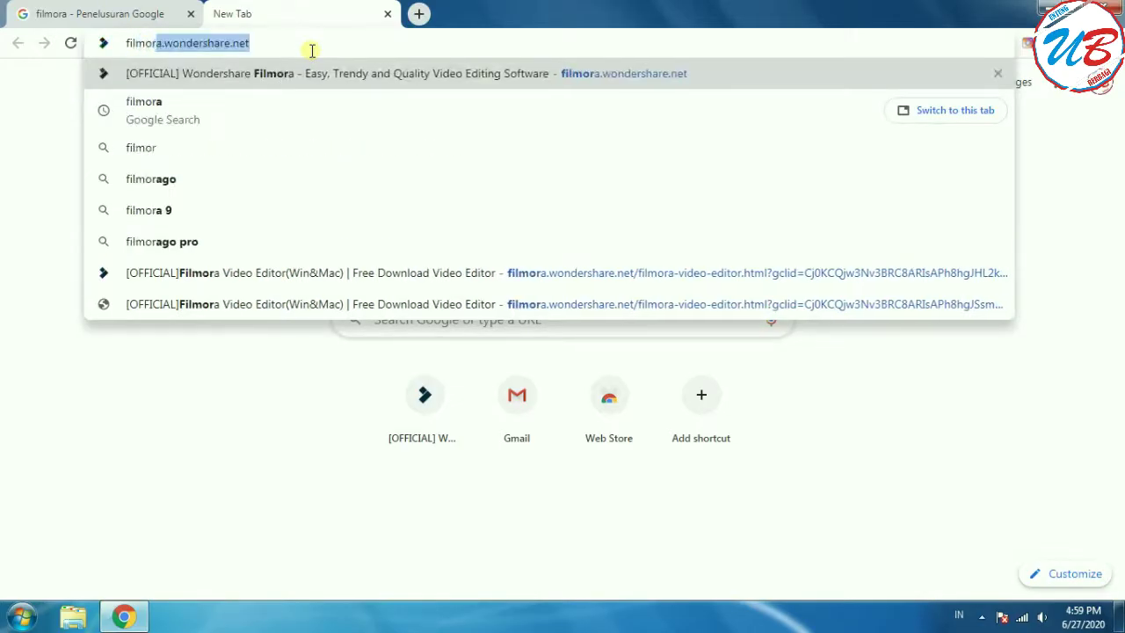
text(wonde)
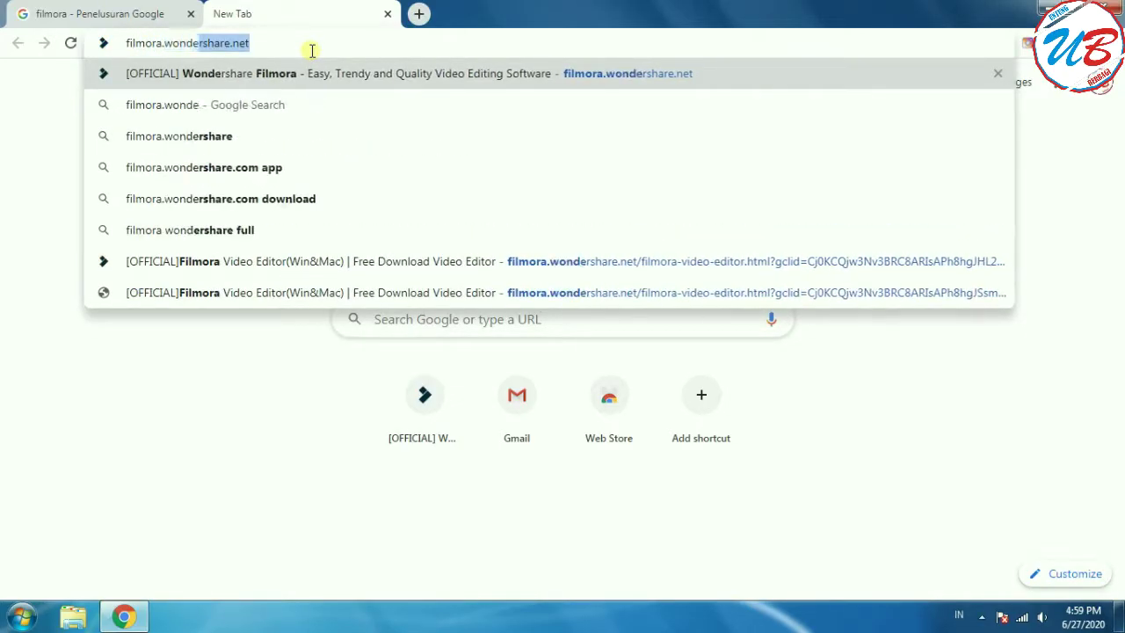
text(rsahre)
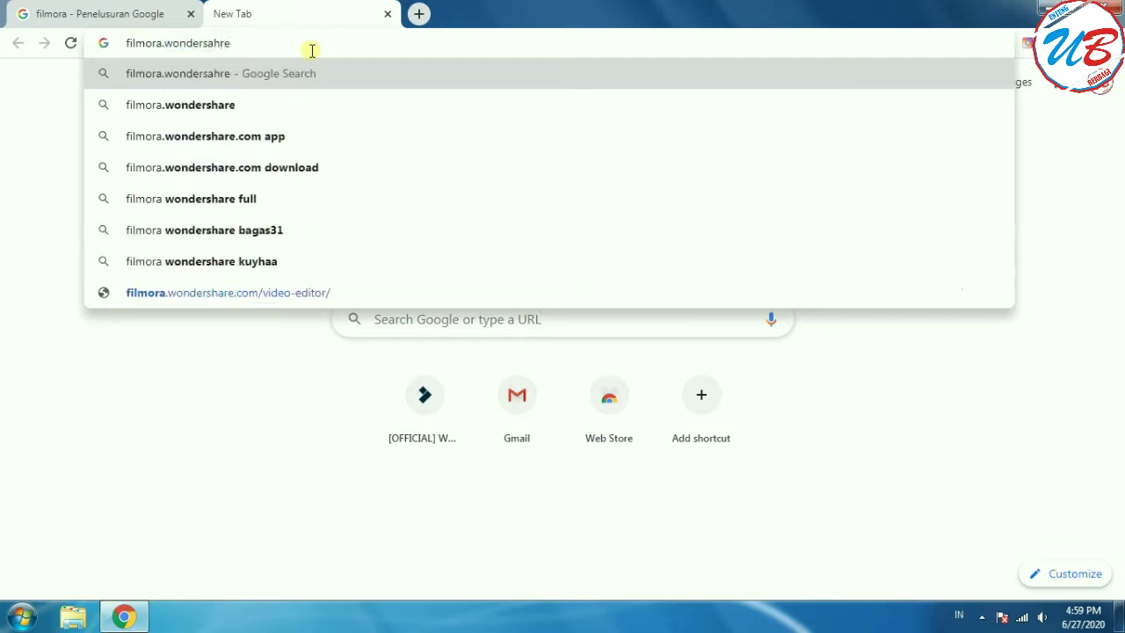
key(BackSpace)
key(BackSpace)
key(BackSpace)
key(BackSpace)
text(ha)
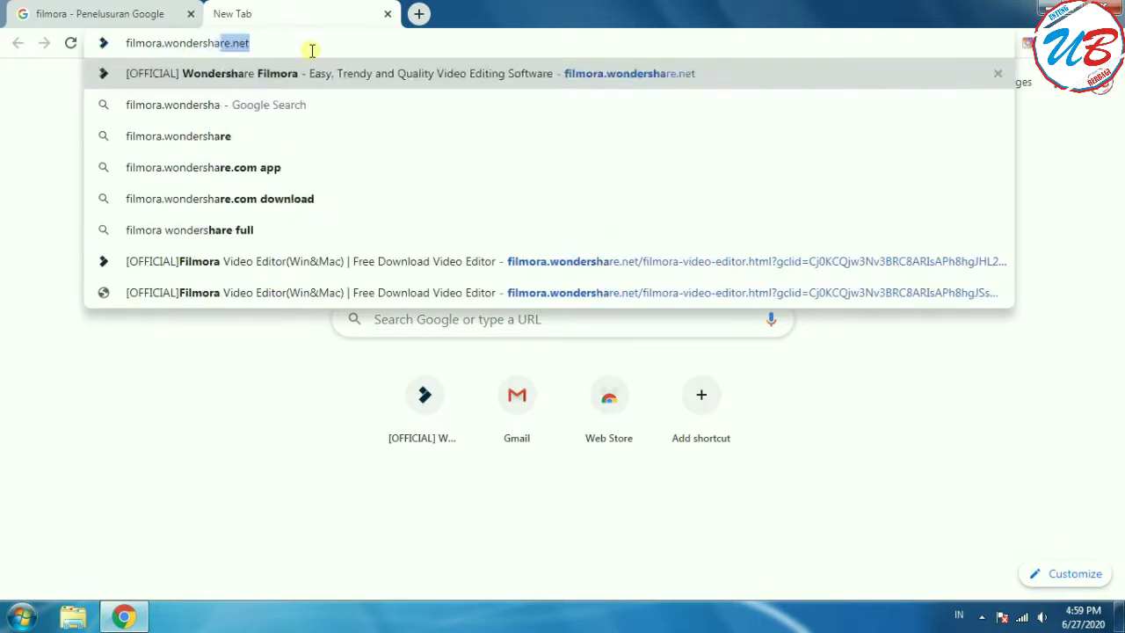
text(re.net)
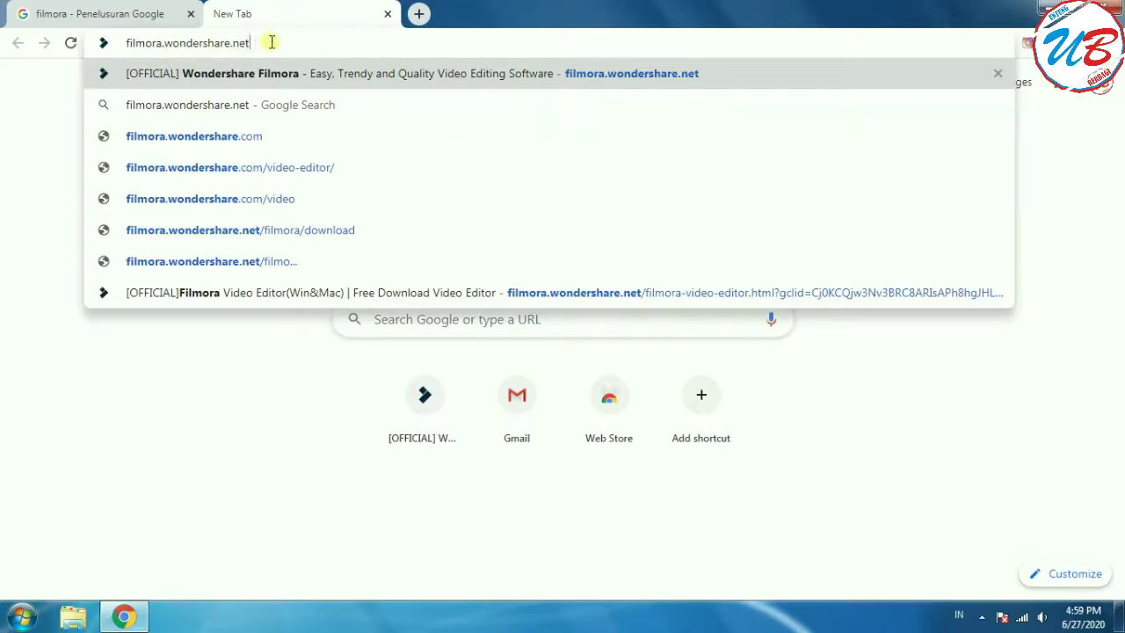
key(Return)
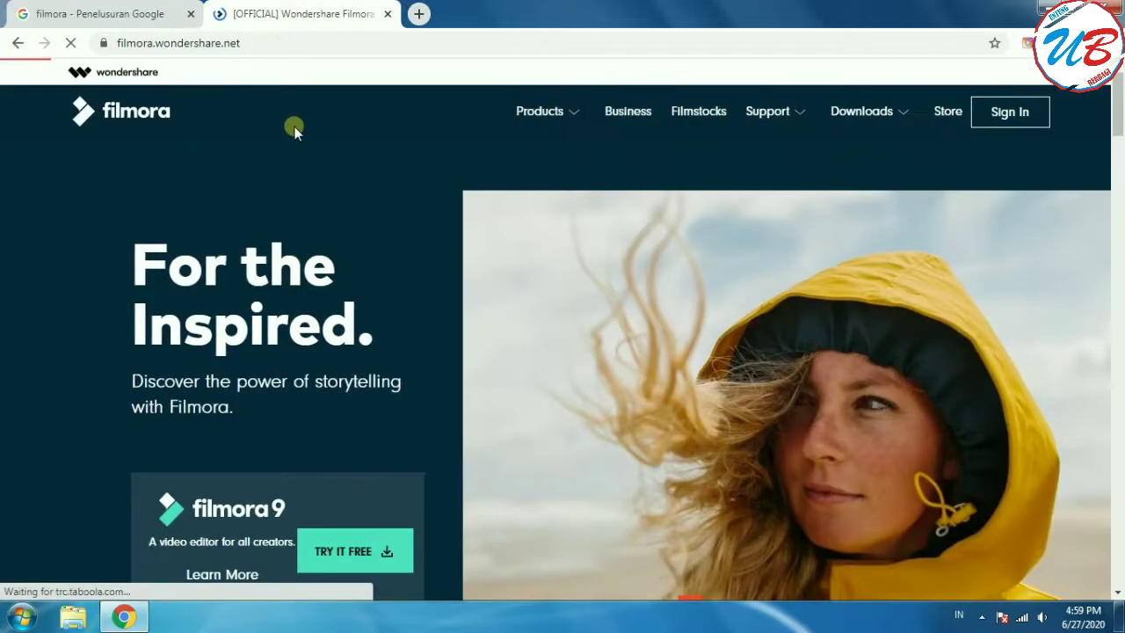
scroll(317, 141, down, 3)
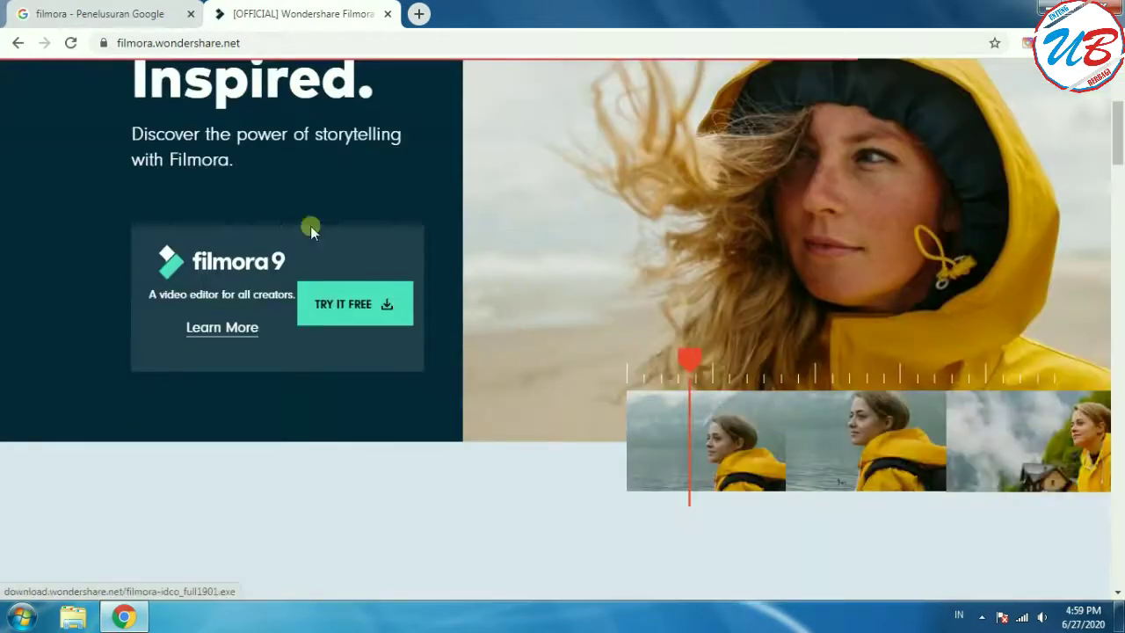
- Return to the Google results and open the "Filmora9 Video Editor - Free Download for Windows/Mac" page
click(101, 8)
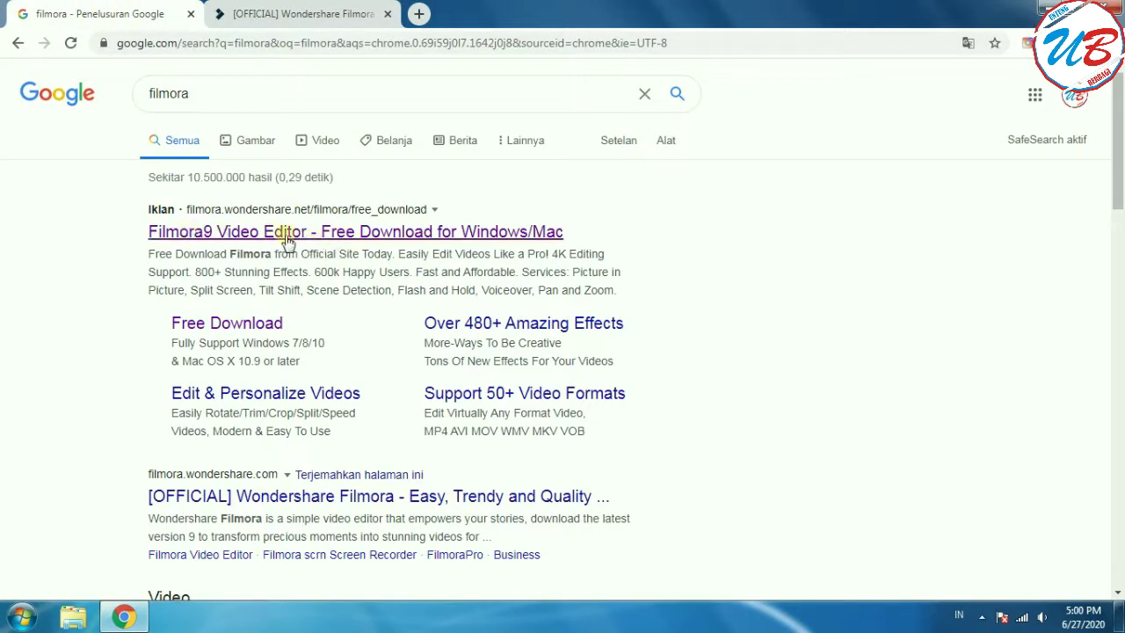
click(322, 234)
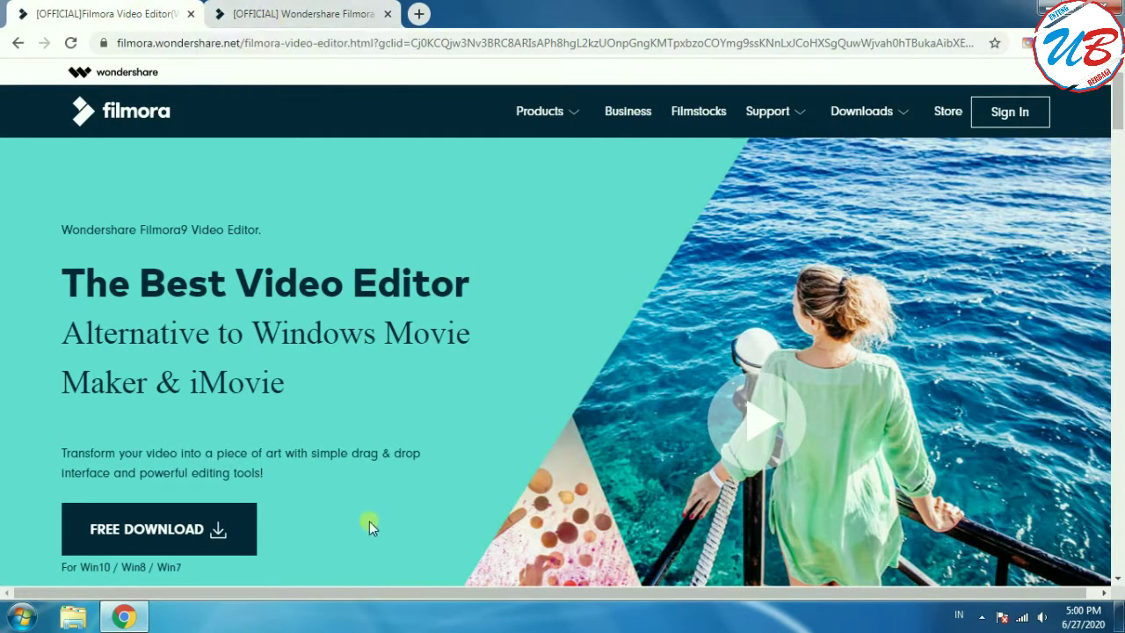
scroll(485, 445, down, 1)
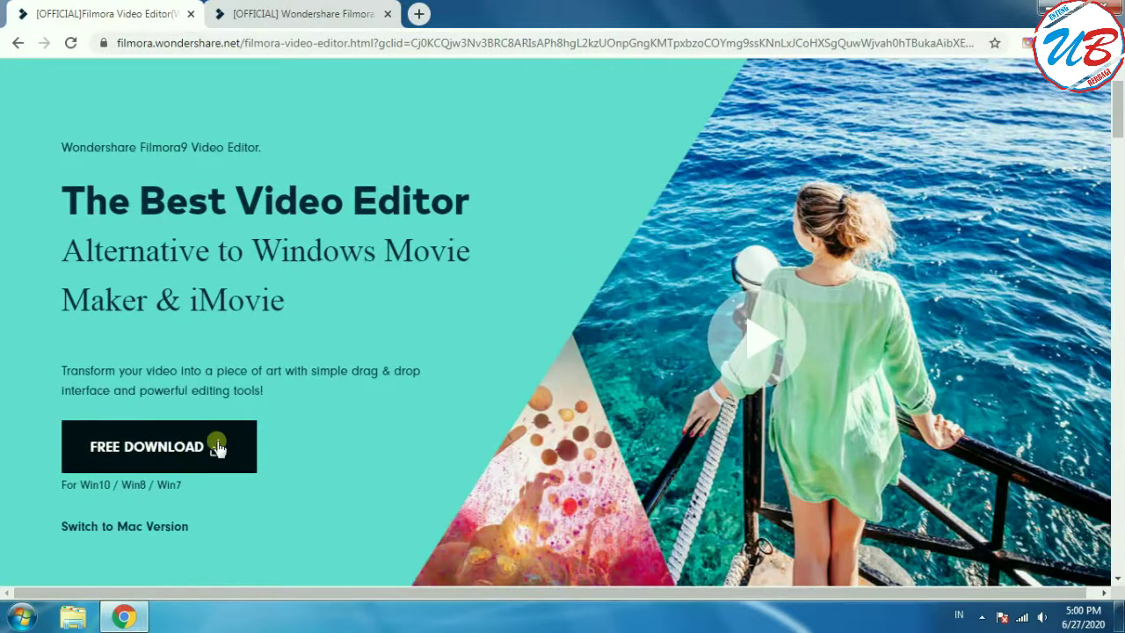
scroll(211, 442, down, 1)
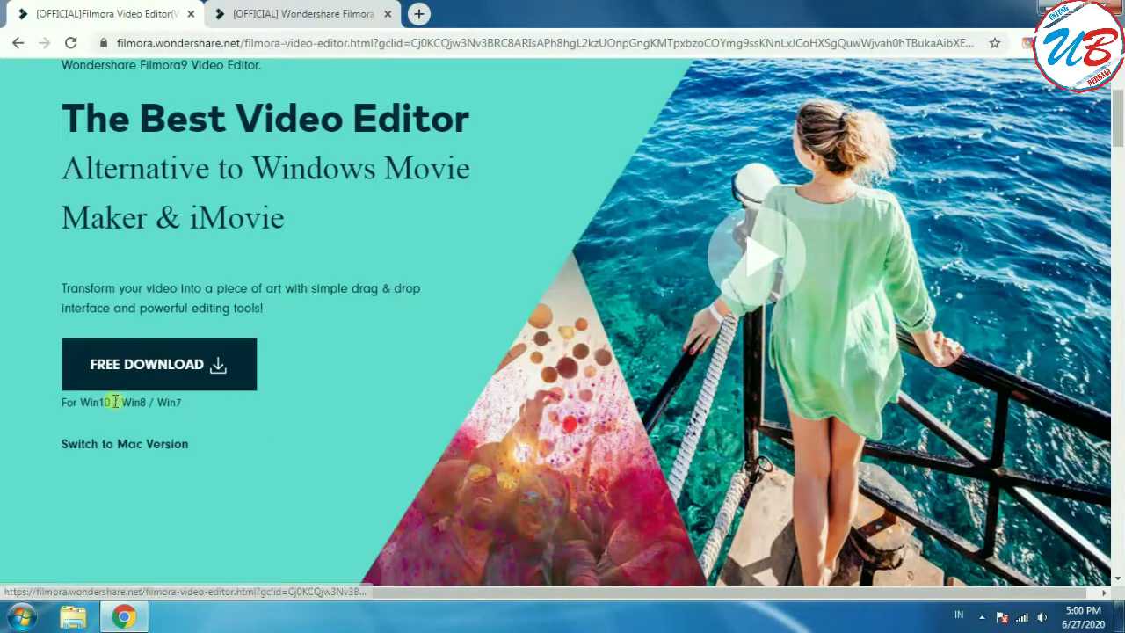
- Switch the download offer to the Mac version and back to Windows, and download the free Windows installer
click(120, 446)
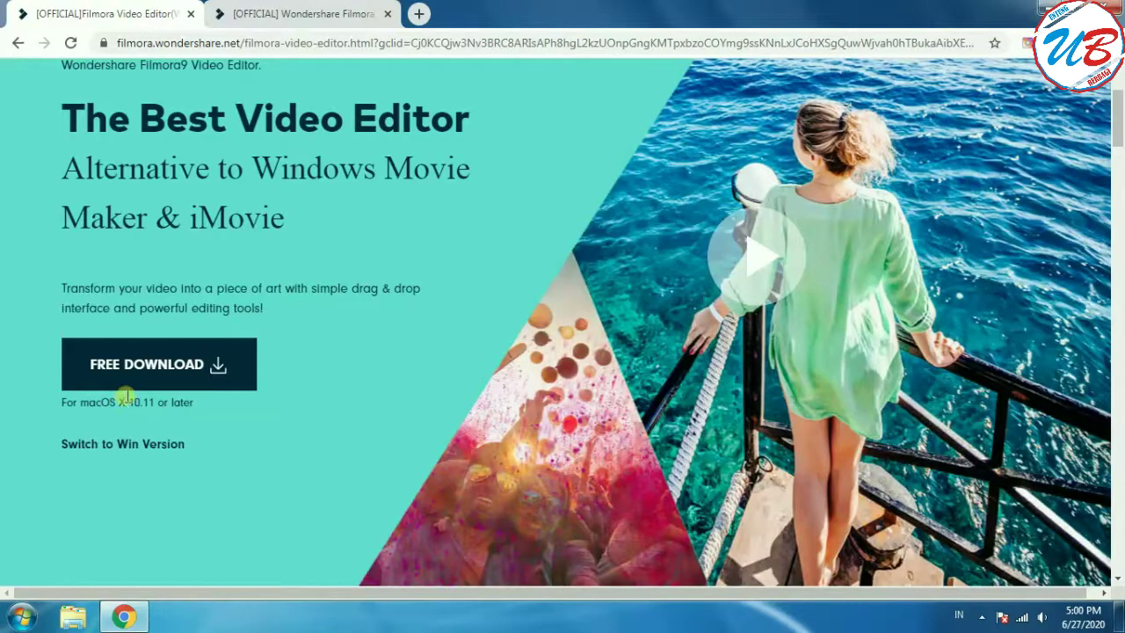
click(114, 442)
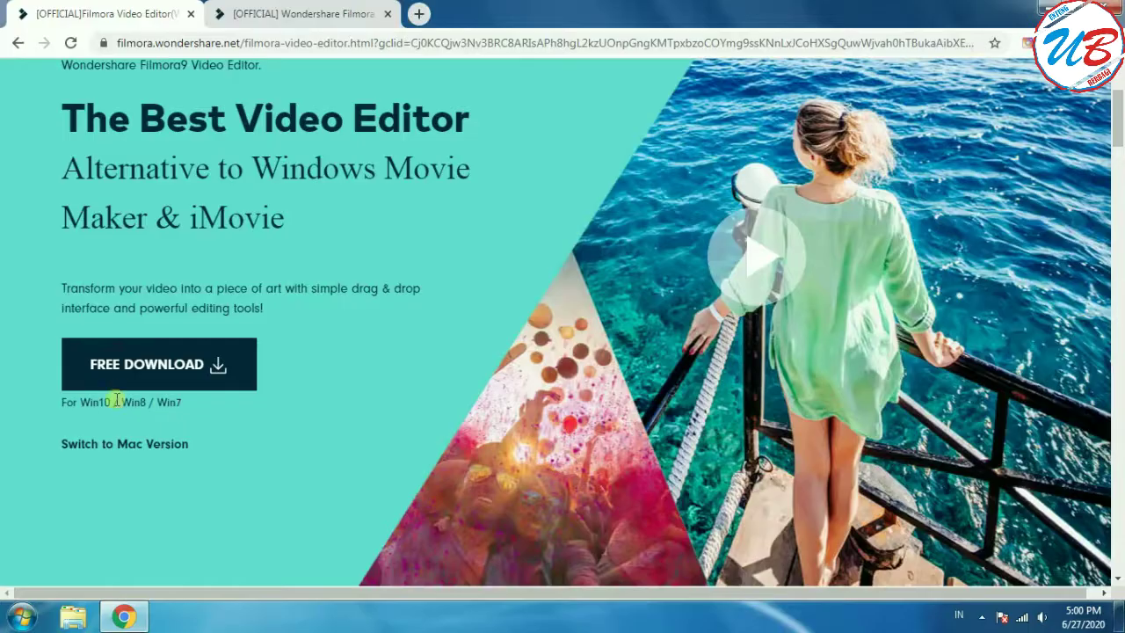
click(196, 367)
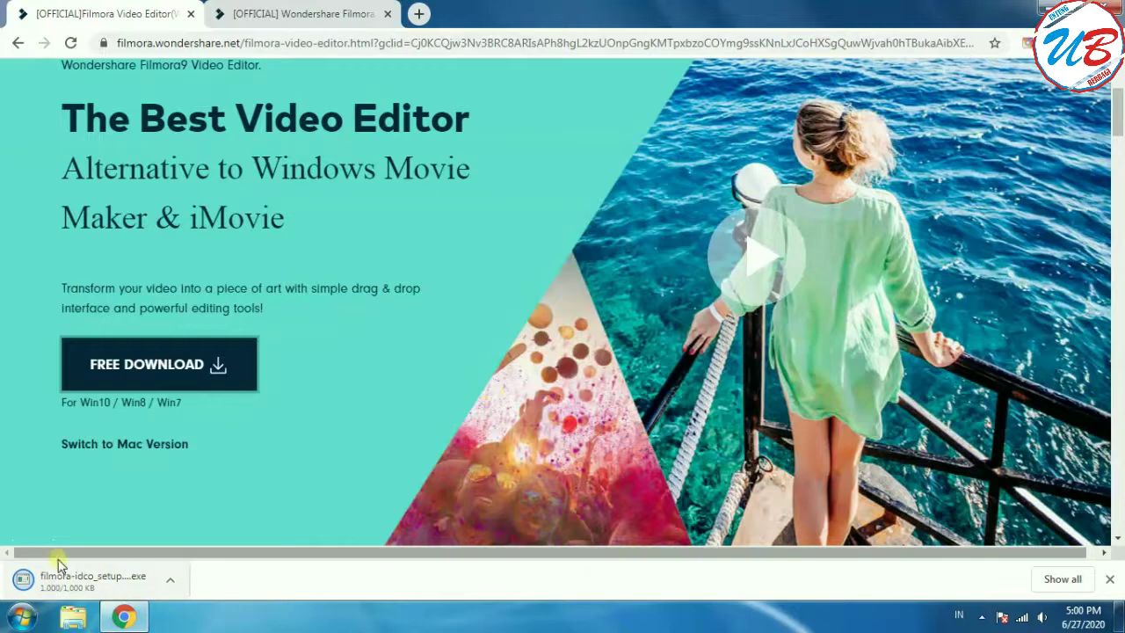
- Download Filmora for Windows from the Filmora9 downloads offered on the filmora.wondershare.net home page
click(334, 13)
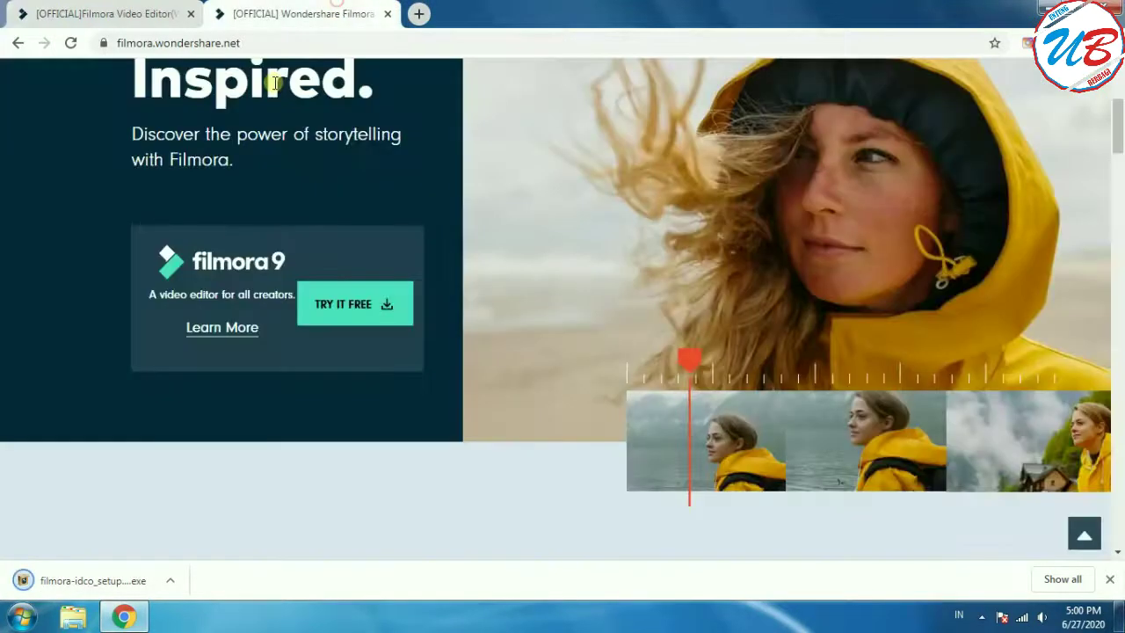
scroll(580, 283, up, 1)
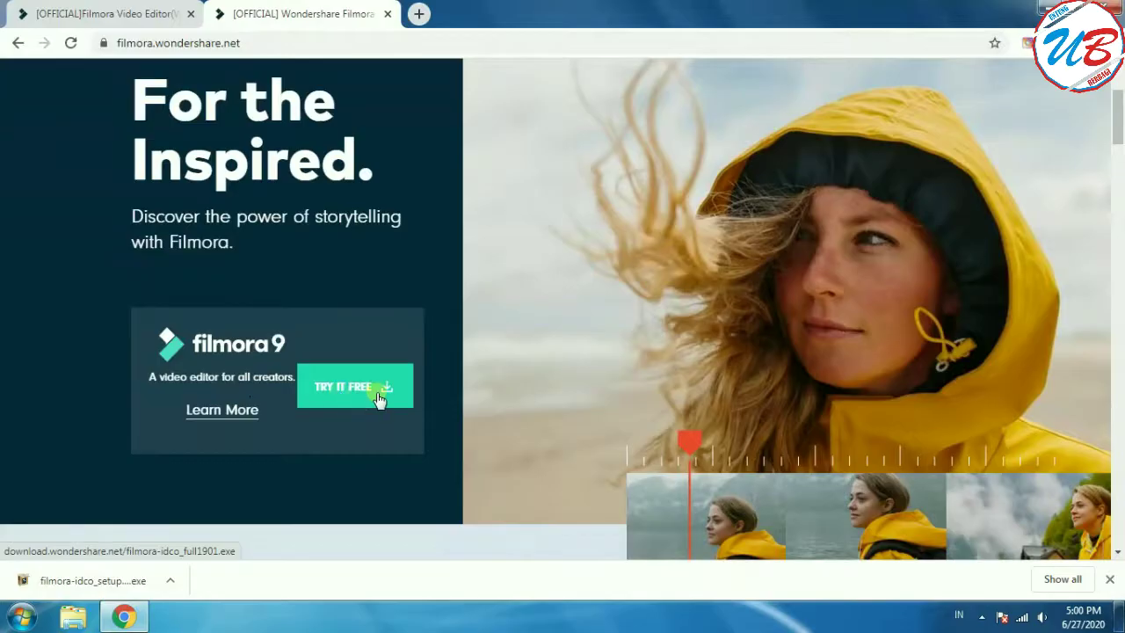
scroll(392, 392, up, 2)
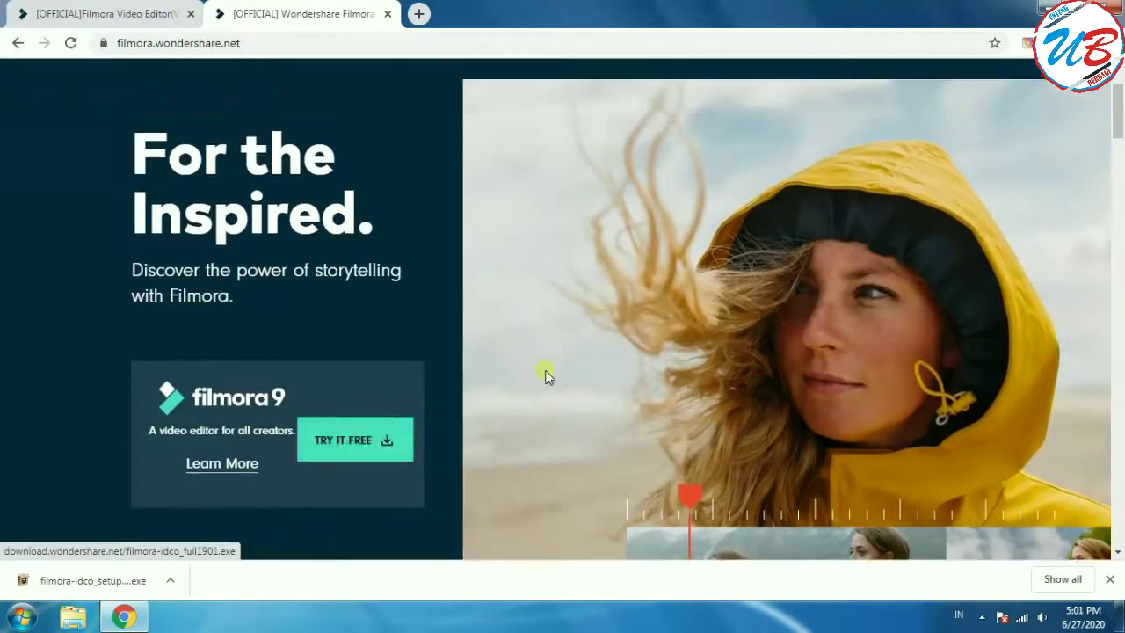
mouse_move(919, 117)
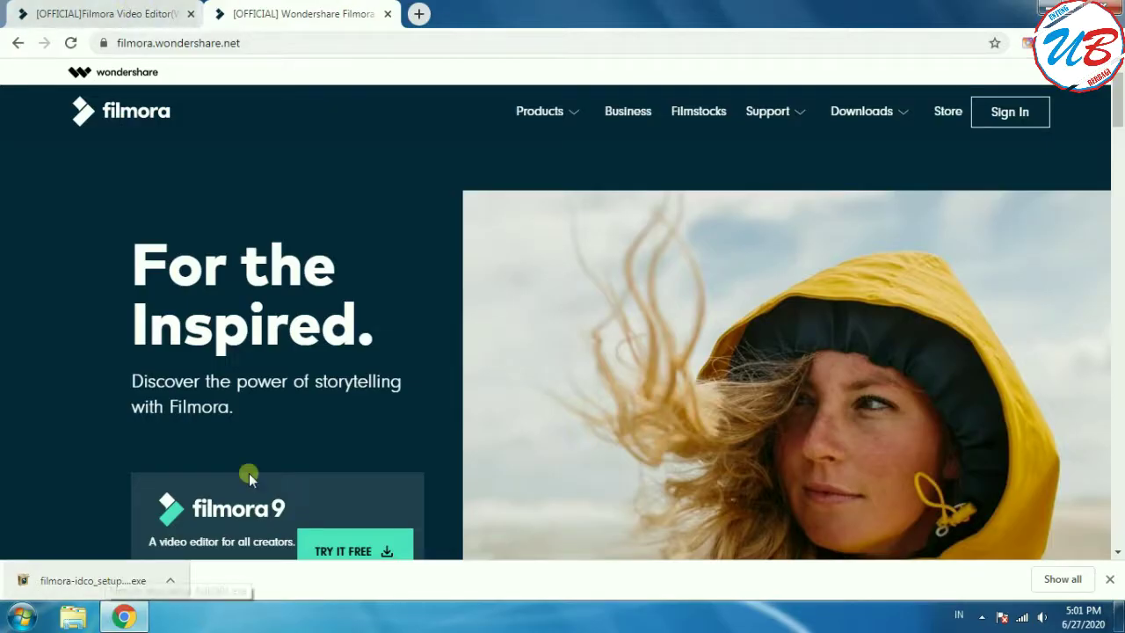
click(879, 112)
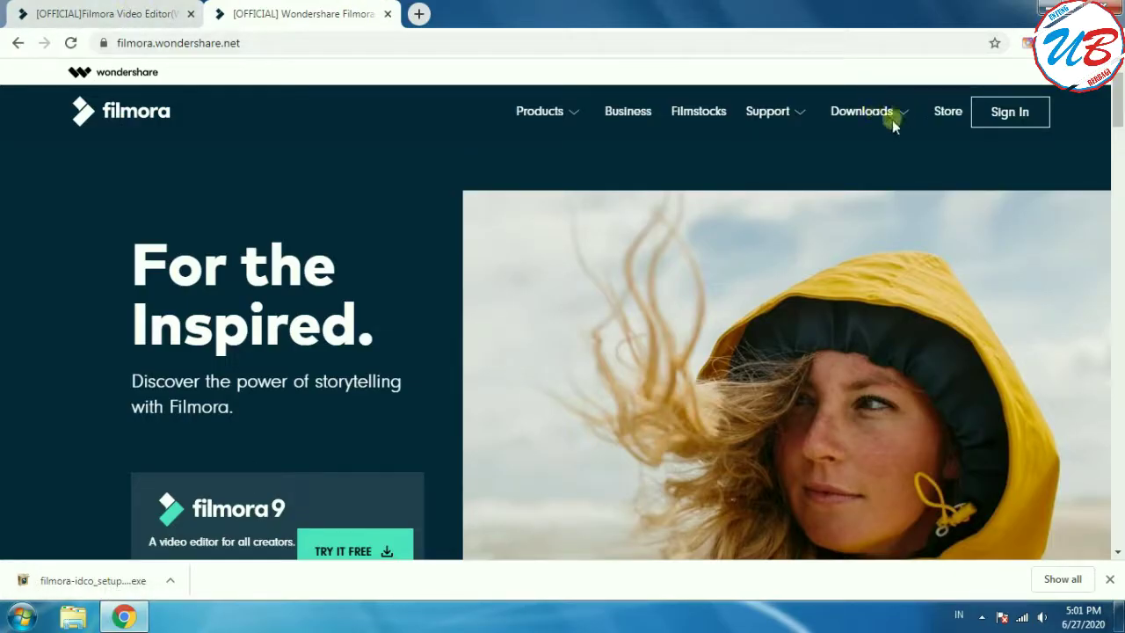
click(848, 111)
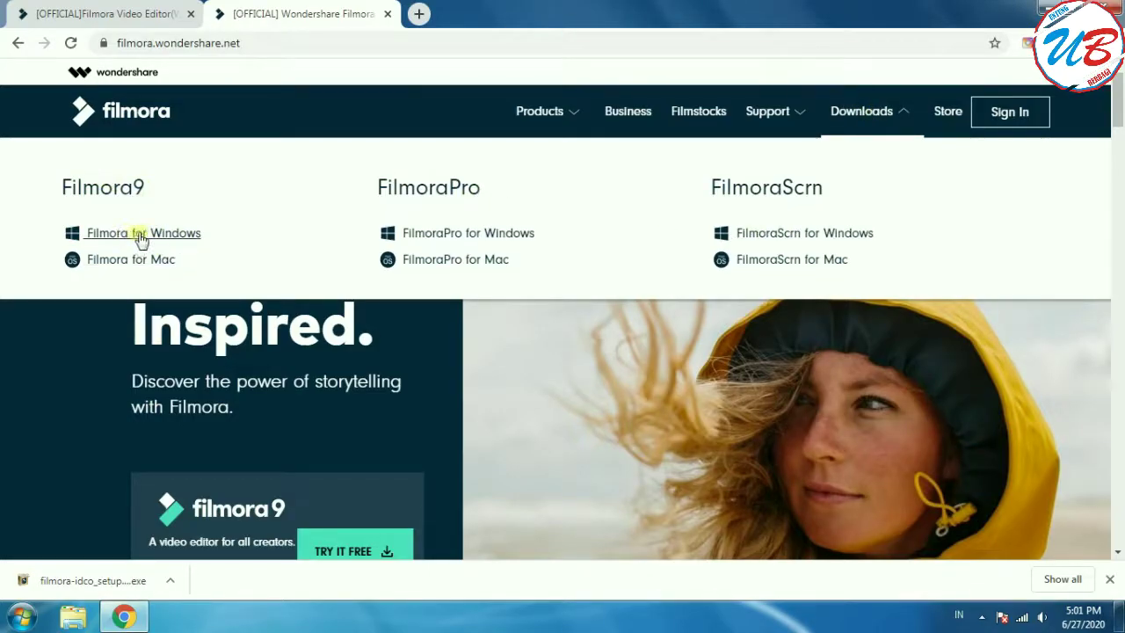
click(167, 236)
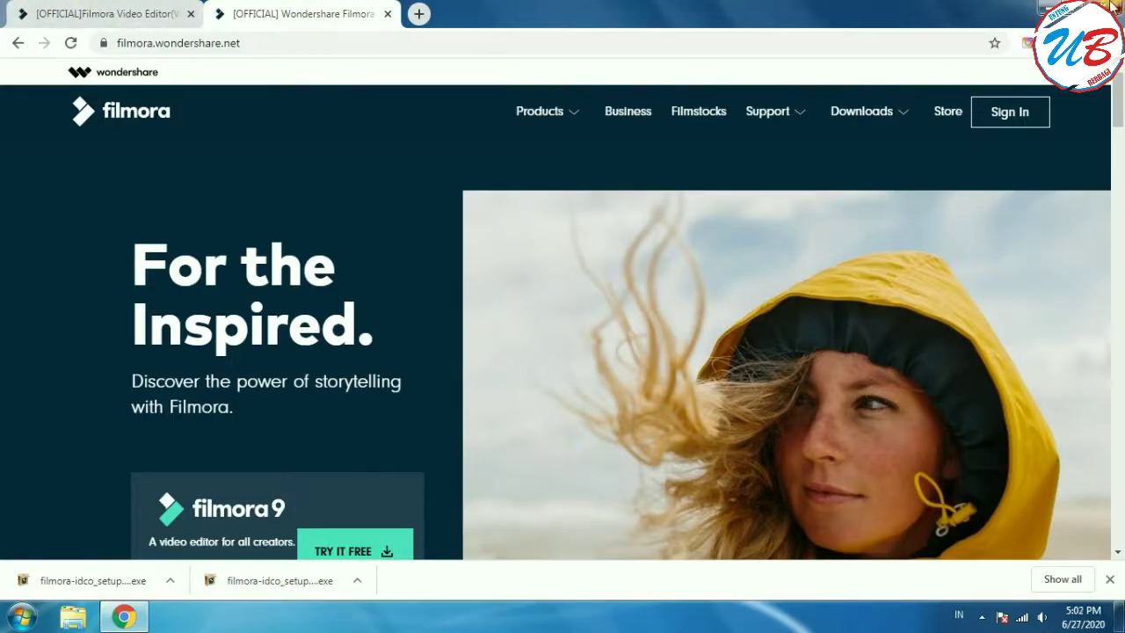
- Close the browser and install Filmora9 from the setup file on the desktop, allowing it to overwrite the existing installation
click(1115, 7)
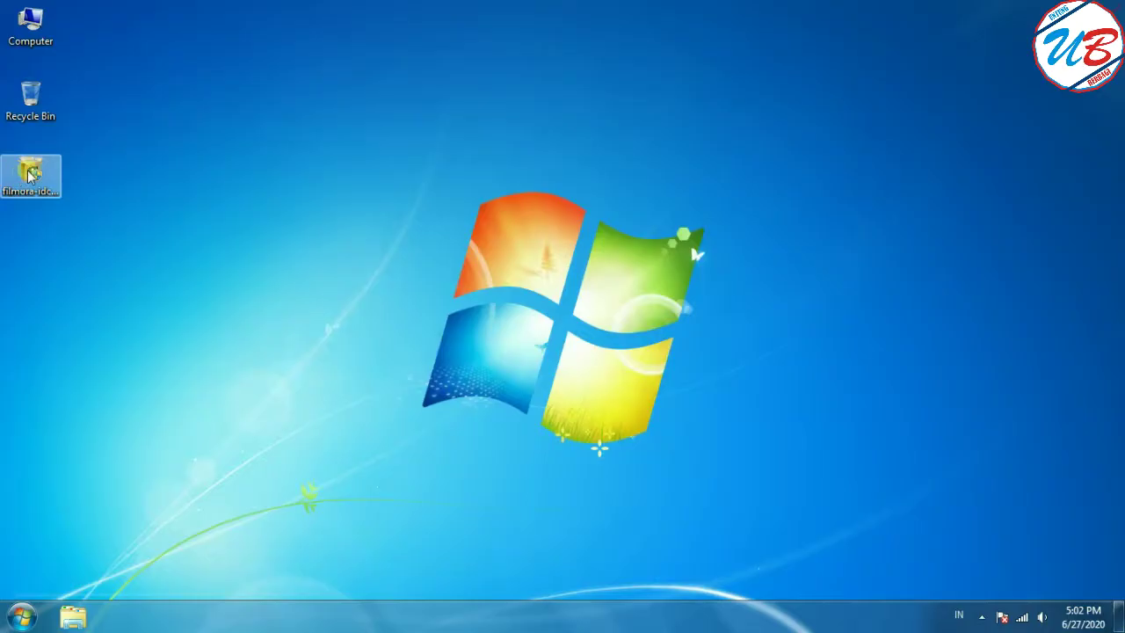
double_click(29, 174)
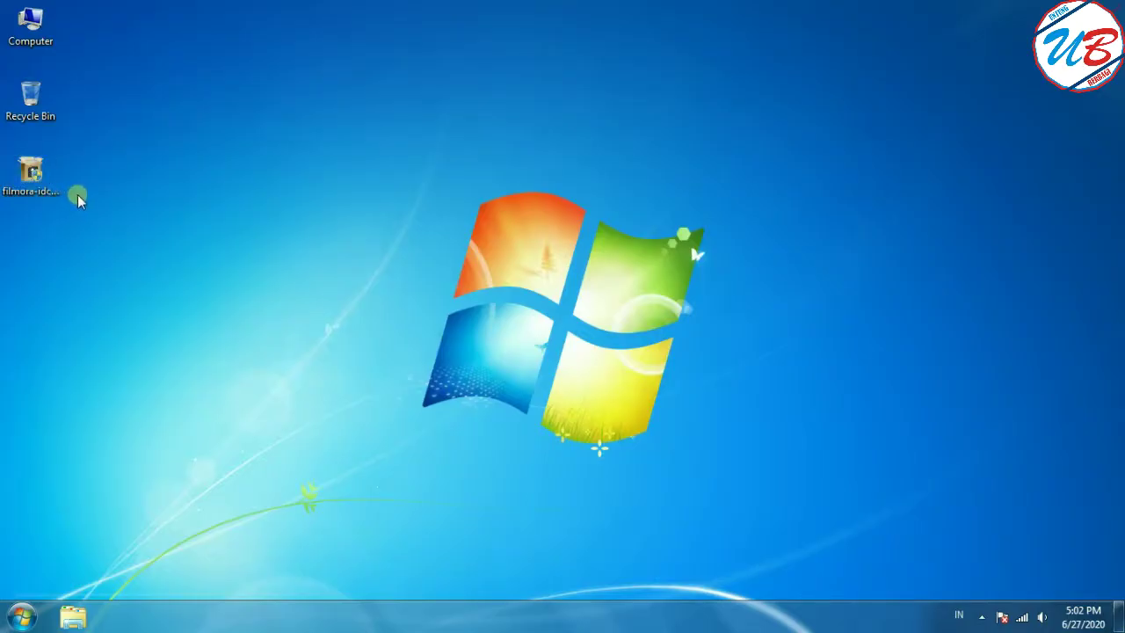
click(32, 172)
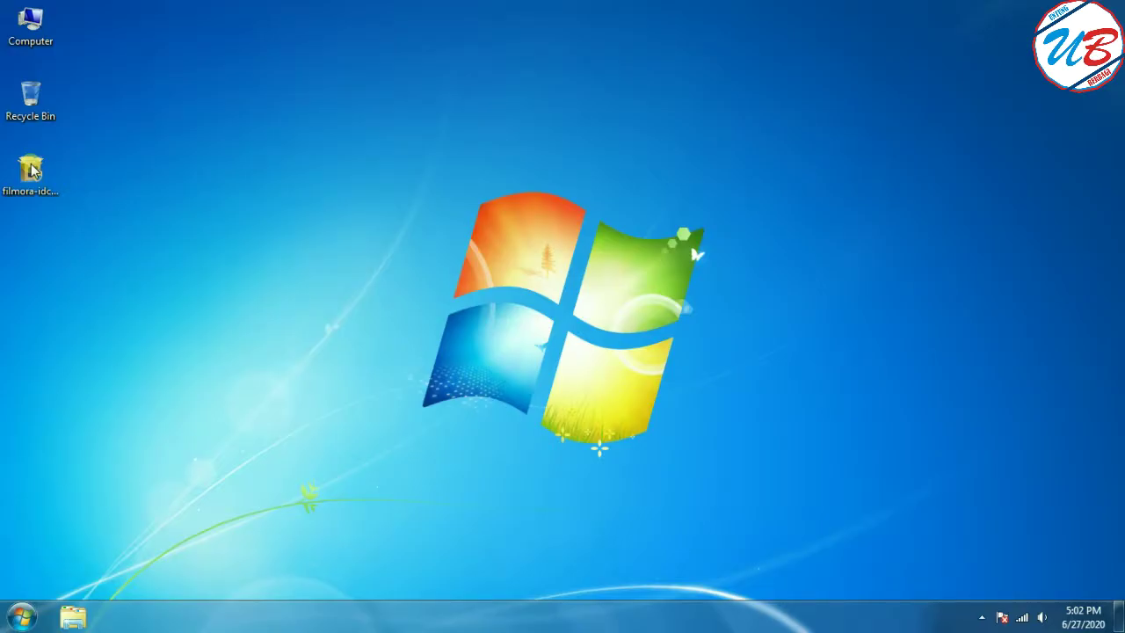
double_click(31, 169)
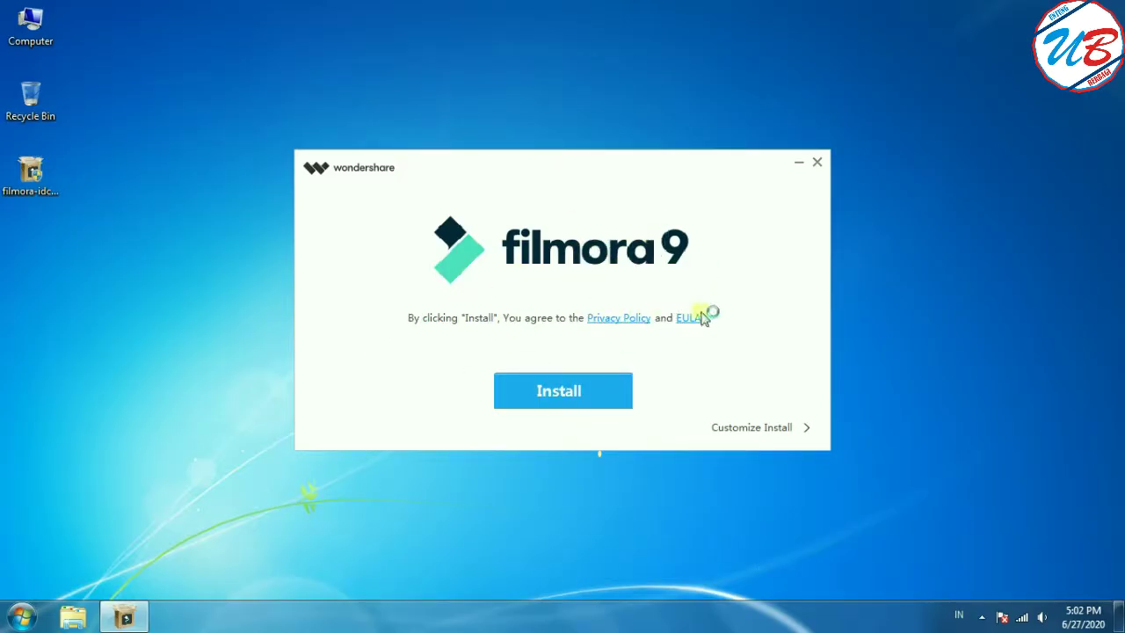
click(548, 393)
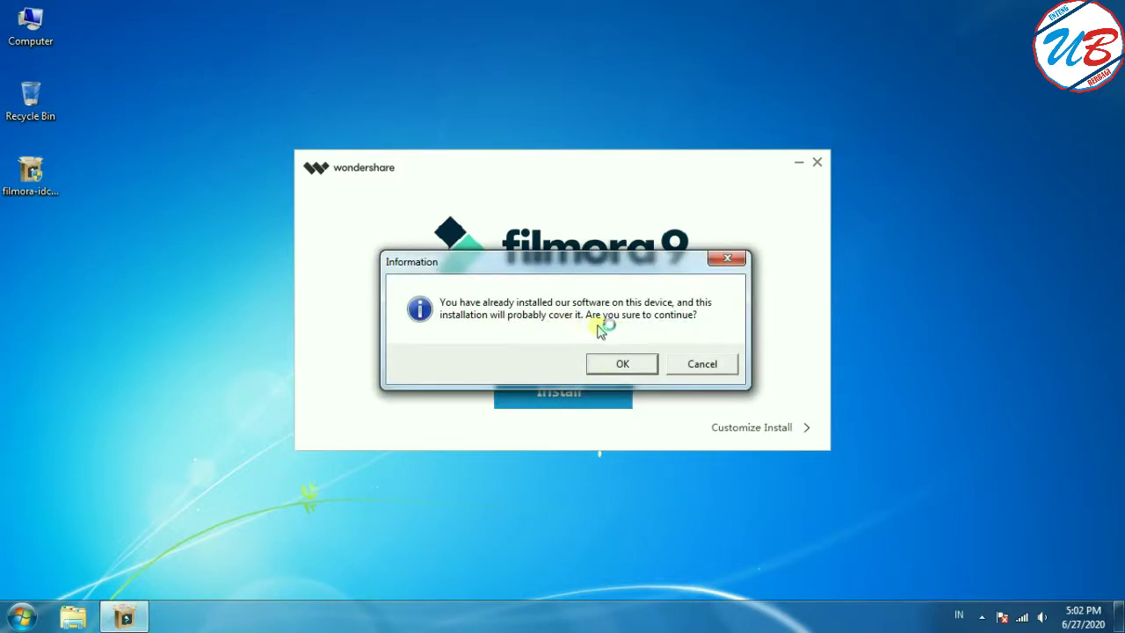
click(621, 363)
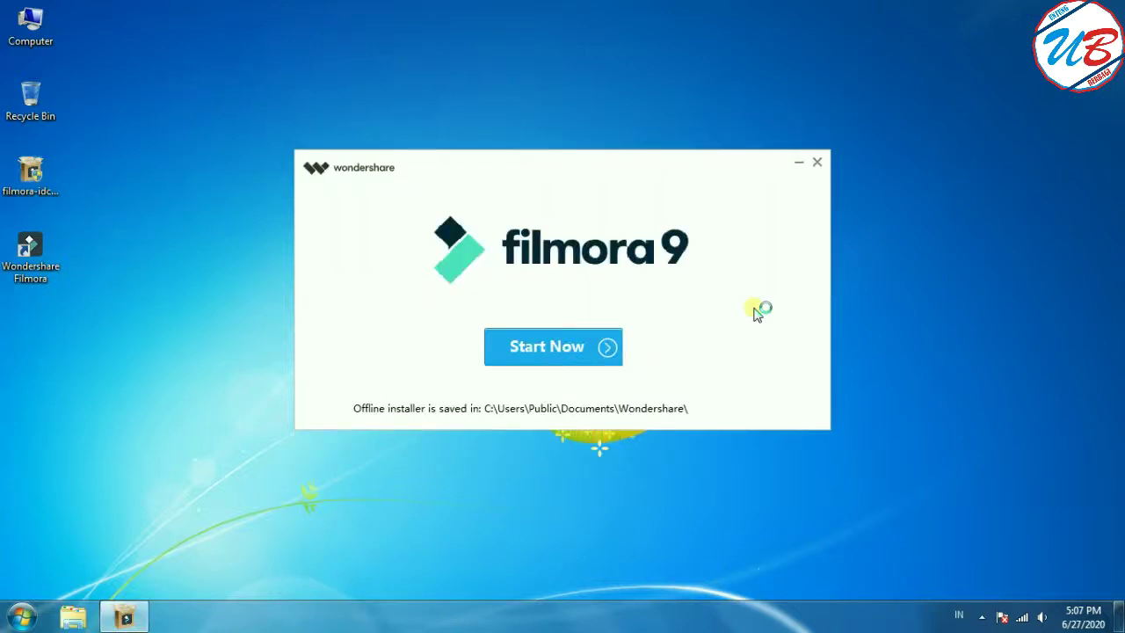
- Start Filmora9 from the finished installer and close its Create New Movie start window
click(537, 348)
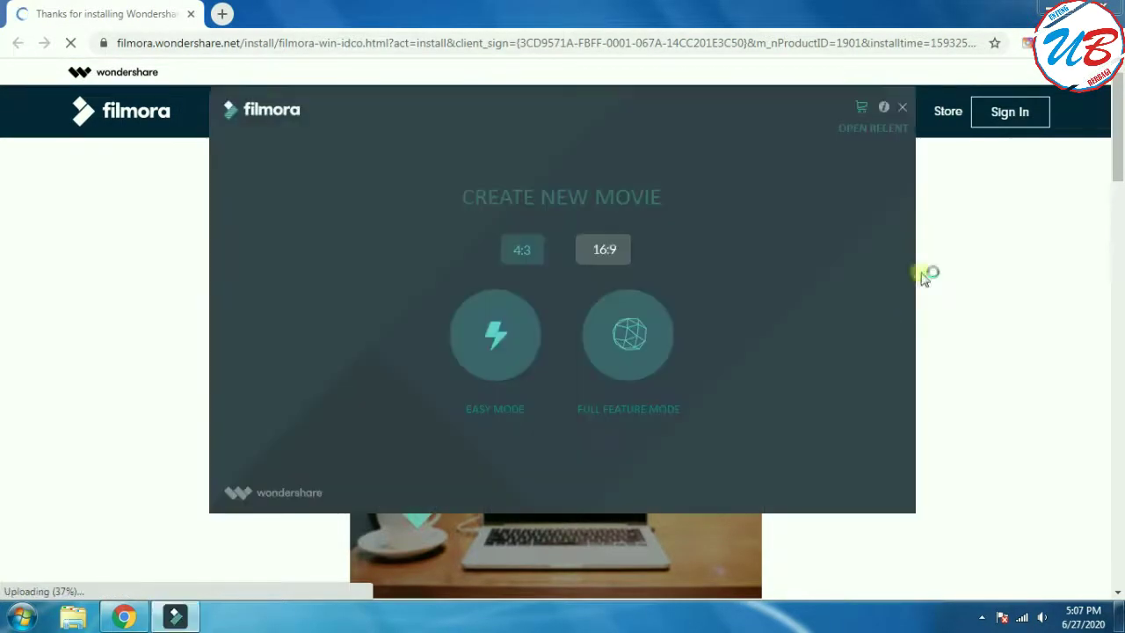
click(901, 107)
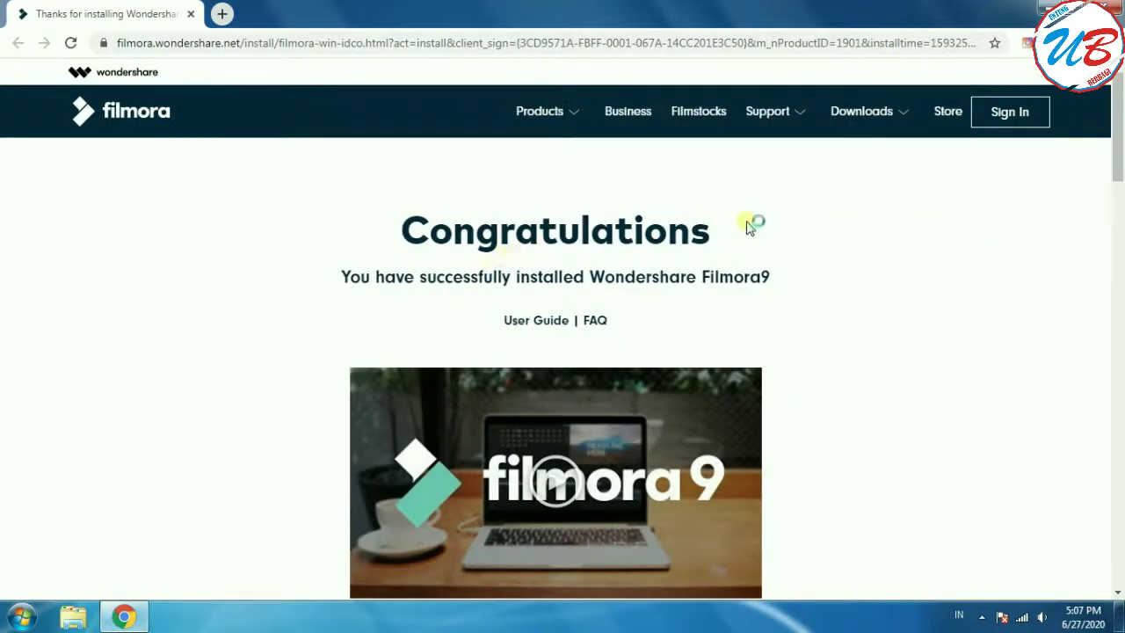
- Look through the post-installation page on the Filmora website, down to the Filmora9 and Filmstock bundle offer and back
scroll(942, 327, down, 5)
scroll(924, 323, up, 3)
scroll(924, 324, up, 2)
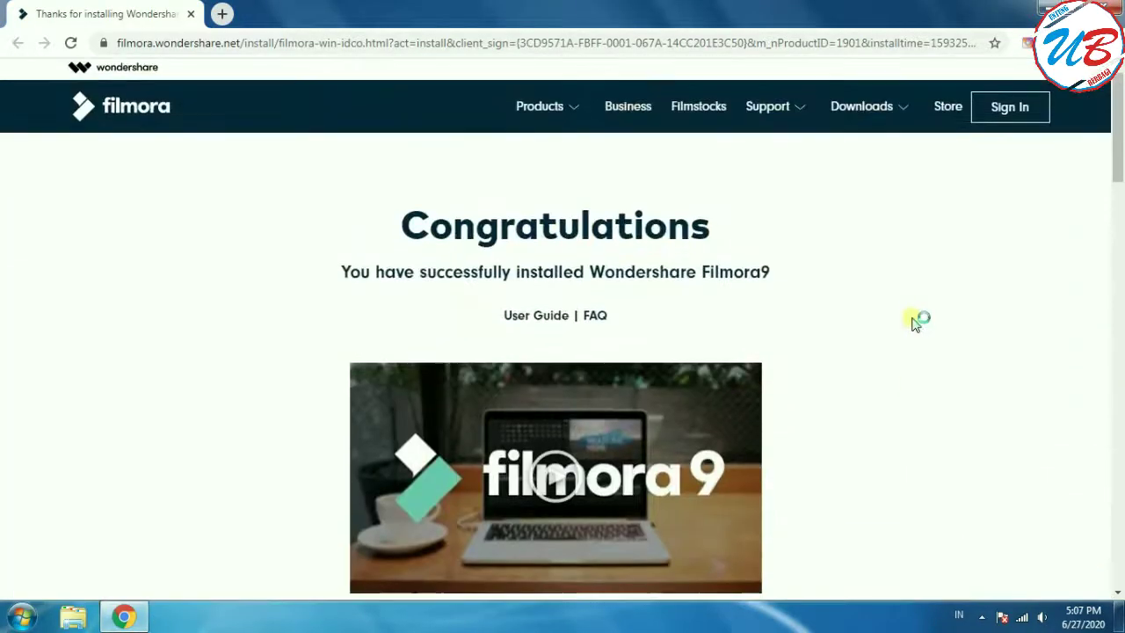
scroll(1011, 359, down, 6)
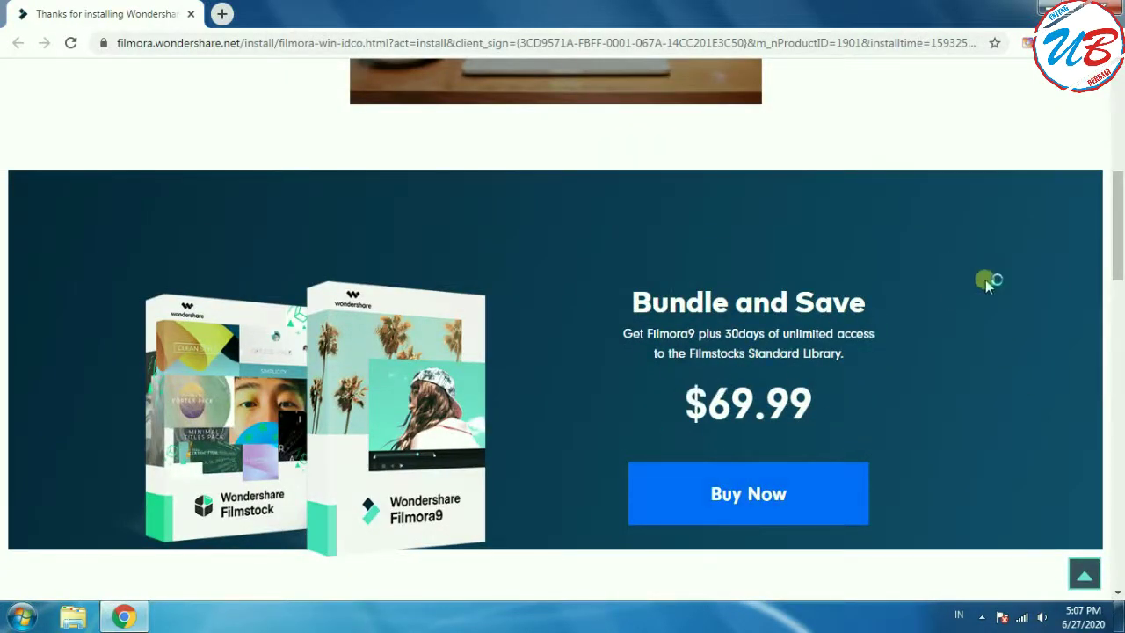
scroll(1056, 308, up, 6)
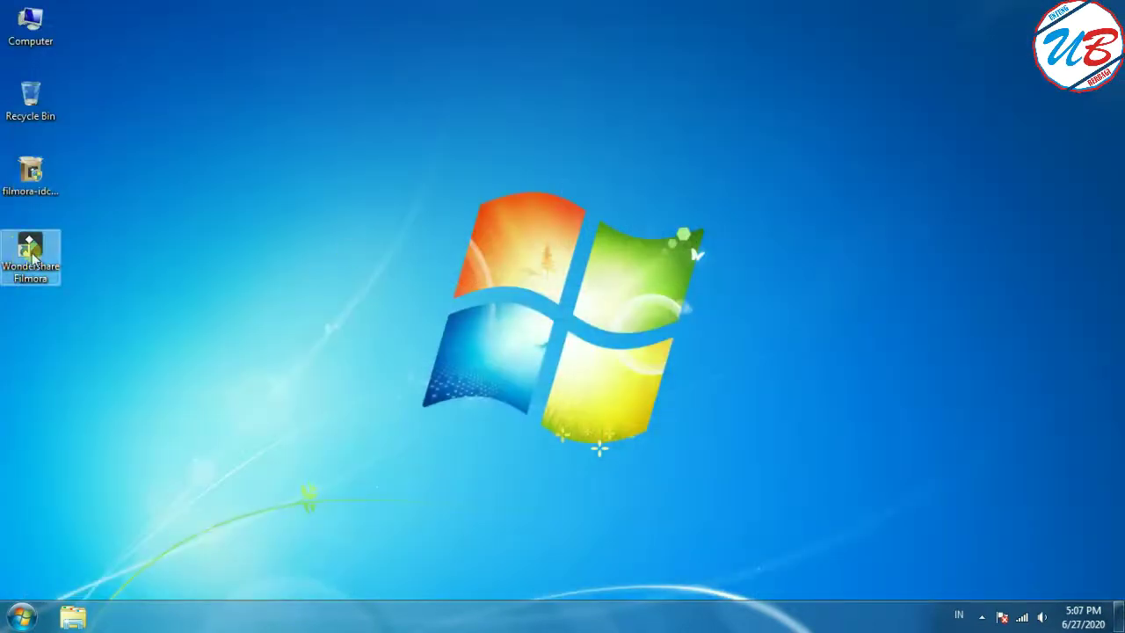
- Launch Wondershare Filmora from the desktop, view its Easy Mode workspace and quit Easy Mode
double_click(25, 247)
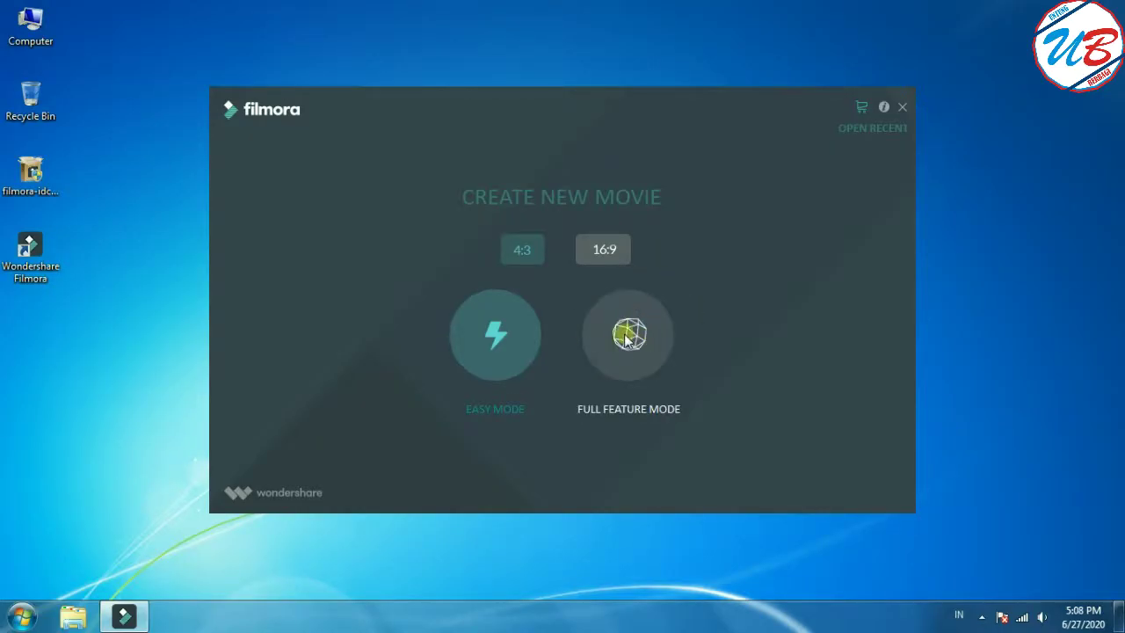
click(490, 338)
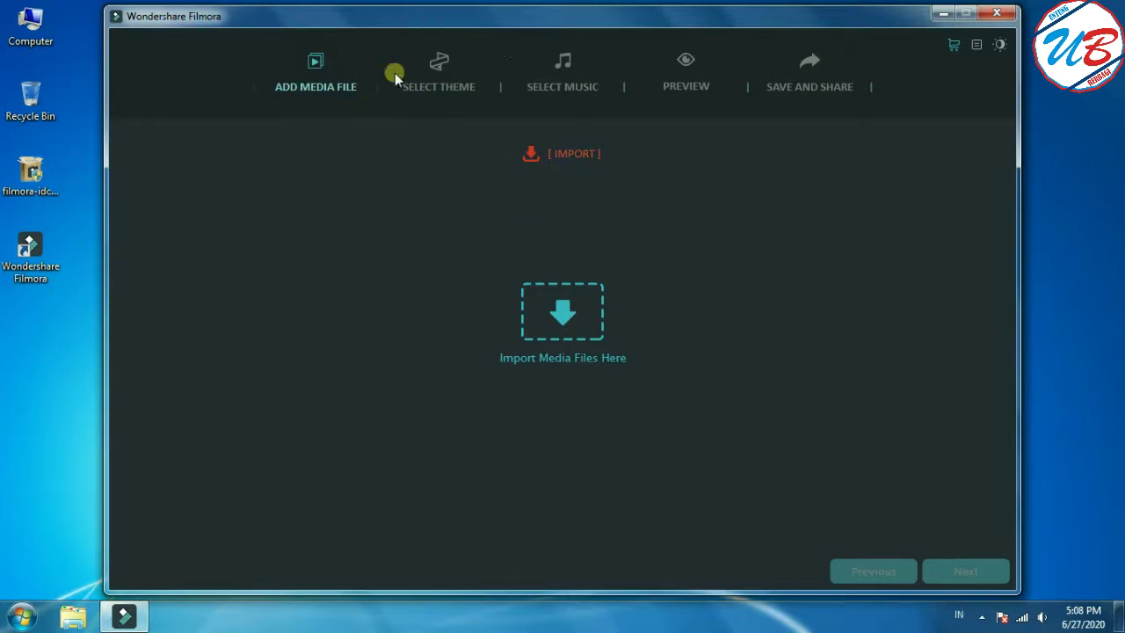
click(997, 15)
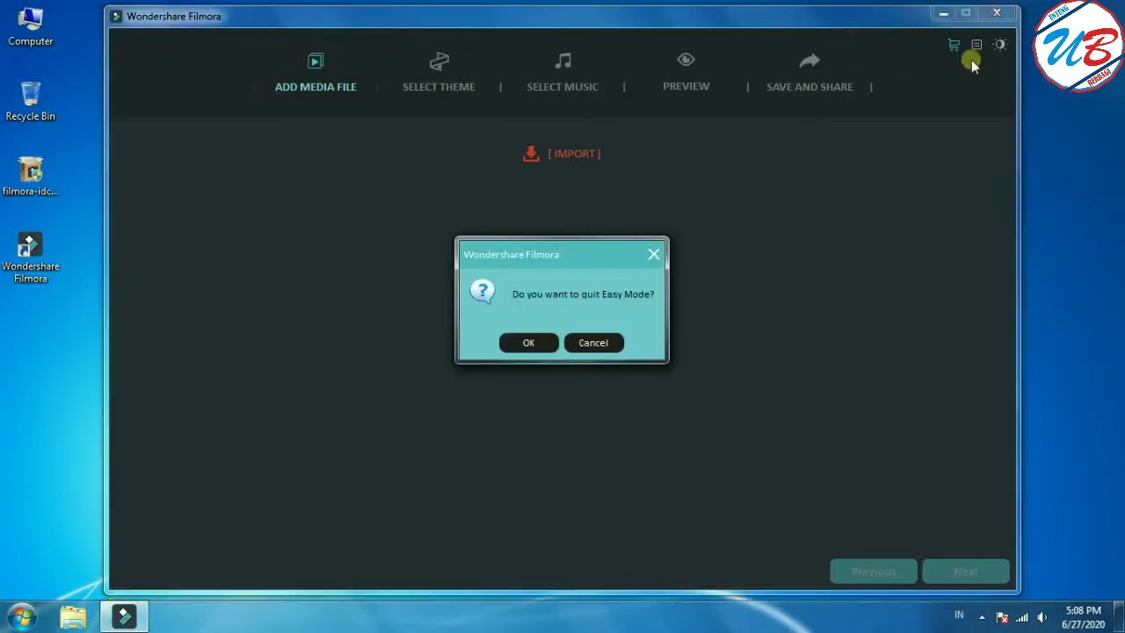
click(529, 343)
- Relaunch Wondershare Filmora from the desktop to reach the choice of editing modes
double_click(30, 255)
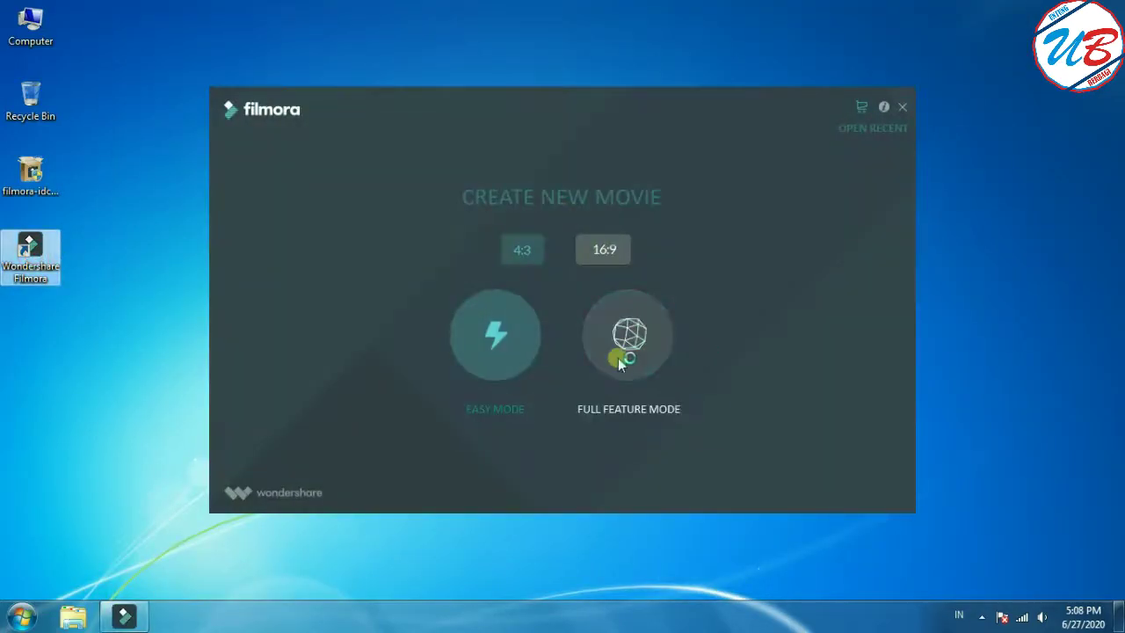